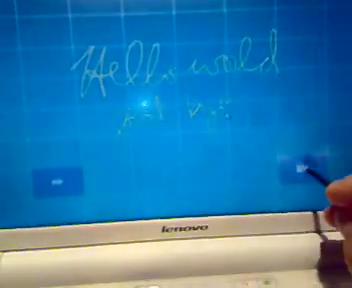
Step: Close the 'Hello world' handwriting canvas and dismiss the follow-up dialog
click(300, 165)
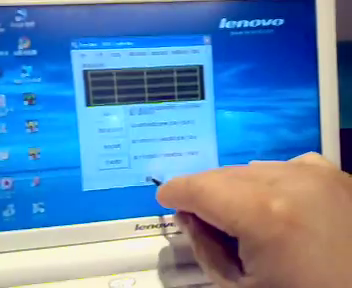
click(160, 180)
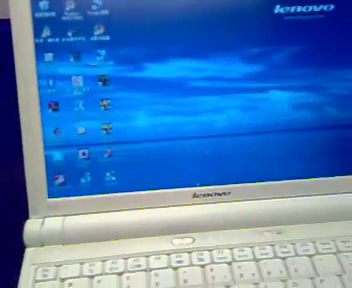